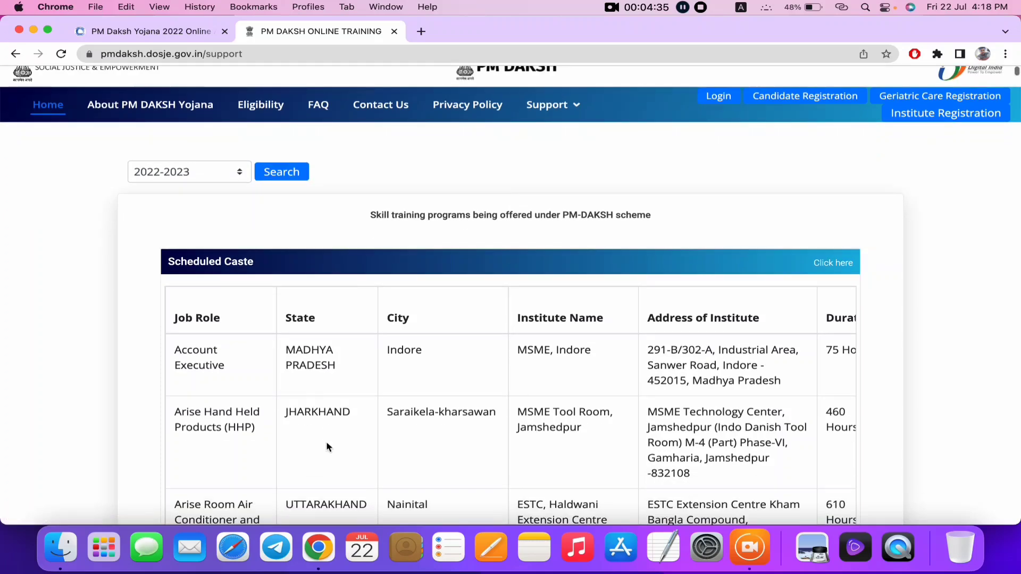
Examine the Scheduled Caste training list for the duration, status and required qualification of the CNC Milling certificate course in Patna
{"action": "scroll", "coordinate": [330, 423], "scroll_direction": "down", "scroll_amount": 10}
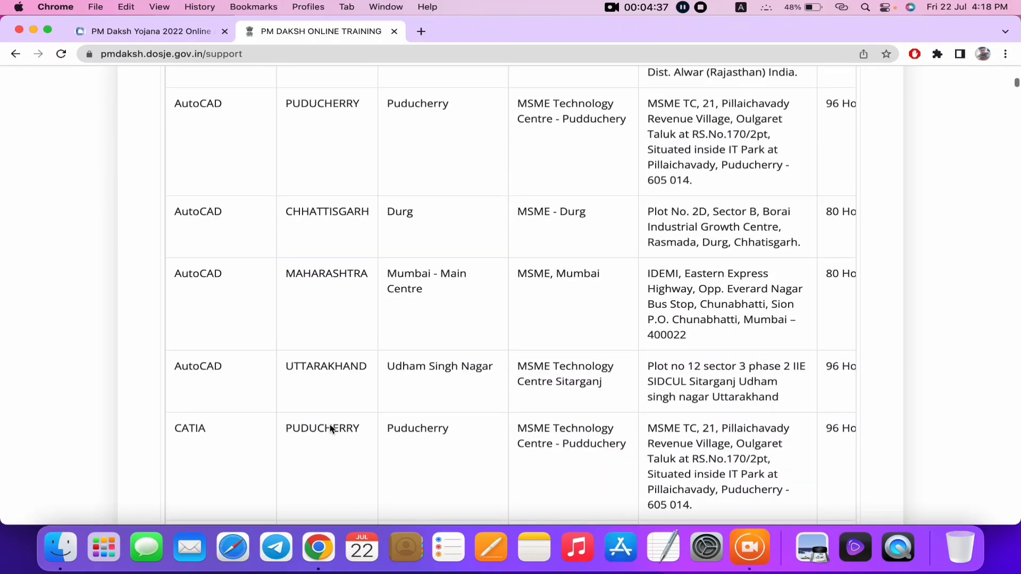
{"action": "scroll", "coordinate": [330, 425], "scroll_direction": "up", "scroll_amount": 3}
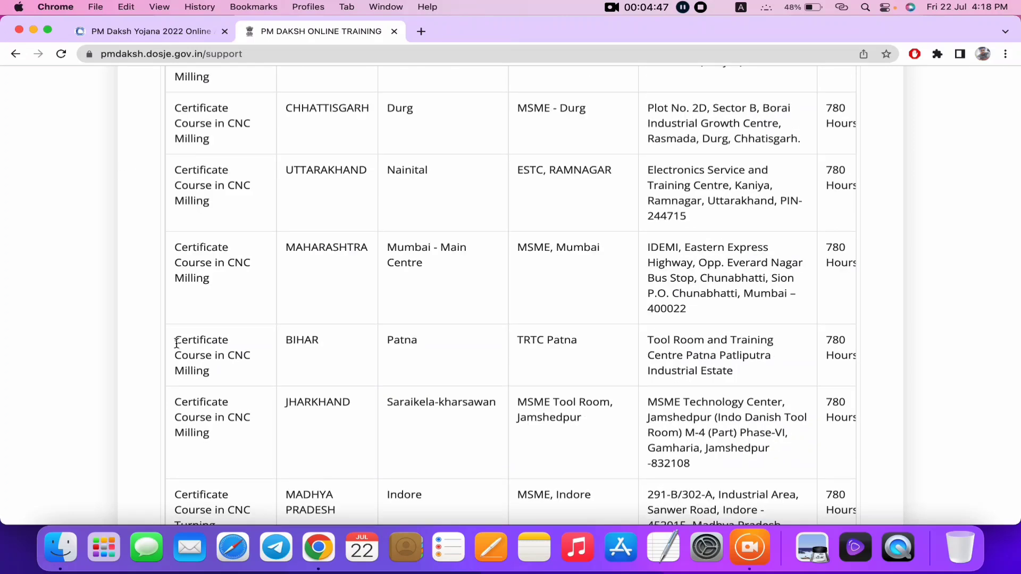
{"action": "left_click_drag", "start_coordinate": [176, 342], "coordinate": [224, 375]}
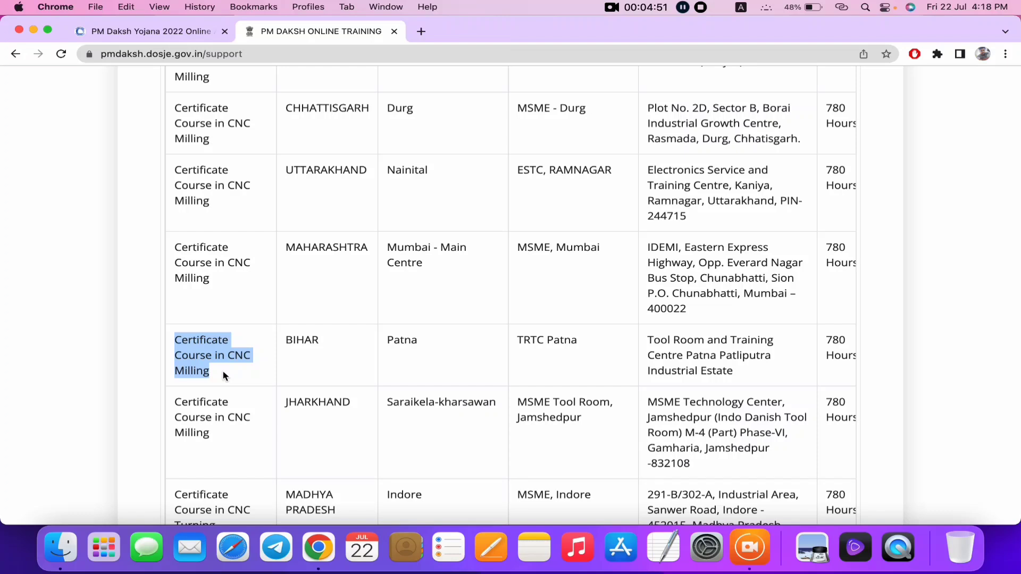
{"action": "scroll", "coordinate": [676, 352], "scroll_direction": "right", "scroll_amount": 3}
{"action": "left_click_drag", "start_coordinate": [744, 343], "coordinate": [766, 366]}
{"action": "left_click", "coordinate": [758, 353]}
{"action": "scroll", "coordinate": [815, 352], "scroll_direction": "right", "scroll_amount": 3}
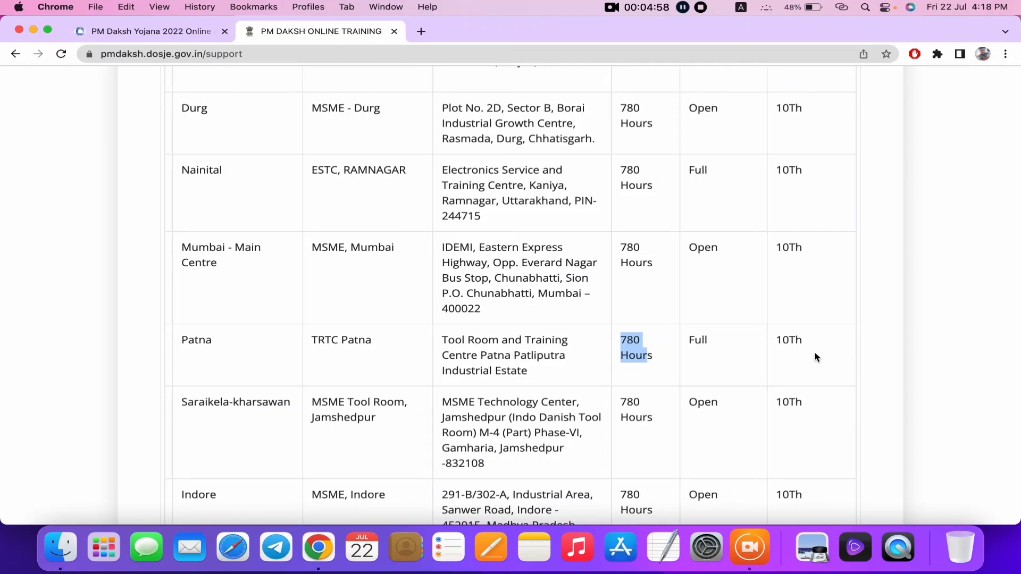
{"action": "scroll", "coordinate": [814, 352], "scroll_direction": "left", "scroll_amount": 4}
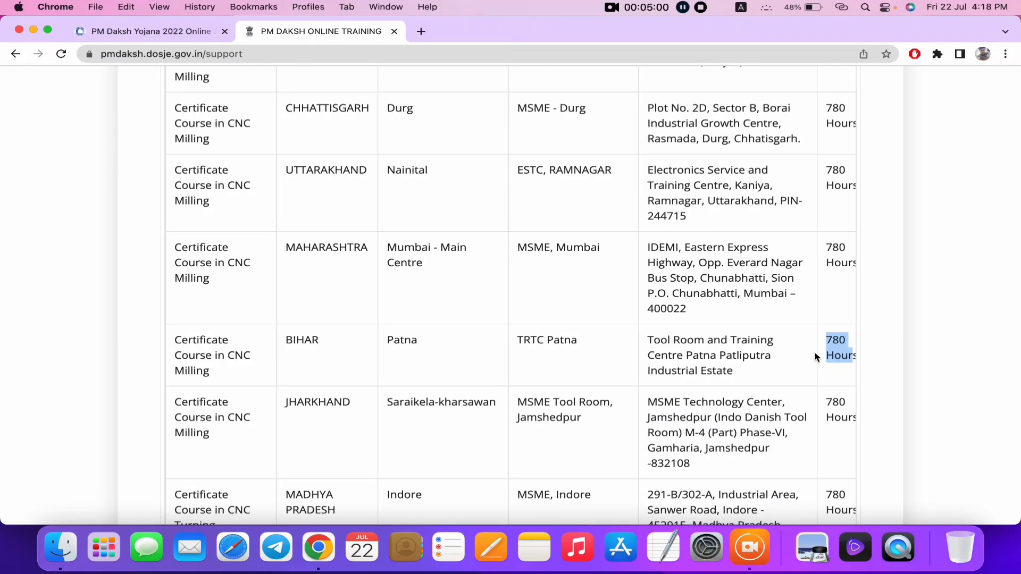
Look through the remaining Scheduled Caste training programs, checking the durations, availability and qualifications of the CNC Machining courses
{"action": "scroll", "coordinate": [393, 376], "scroll_direction": "down", "scroll_amount": 15}
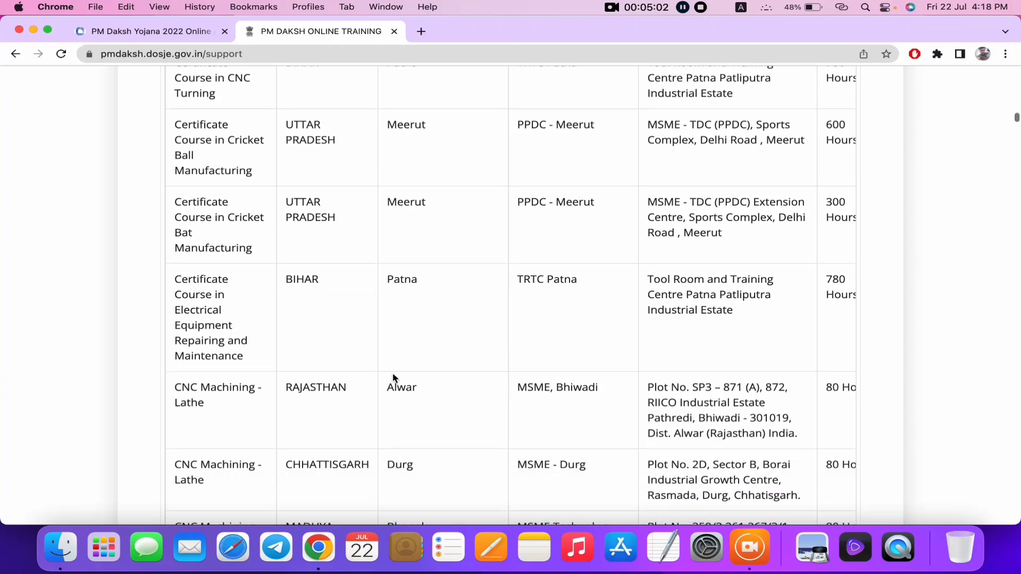
{"action": "scroll", "coordinate": [393, 375], "scroll_direction": "right", "scroll_amount": 4}
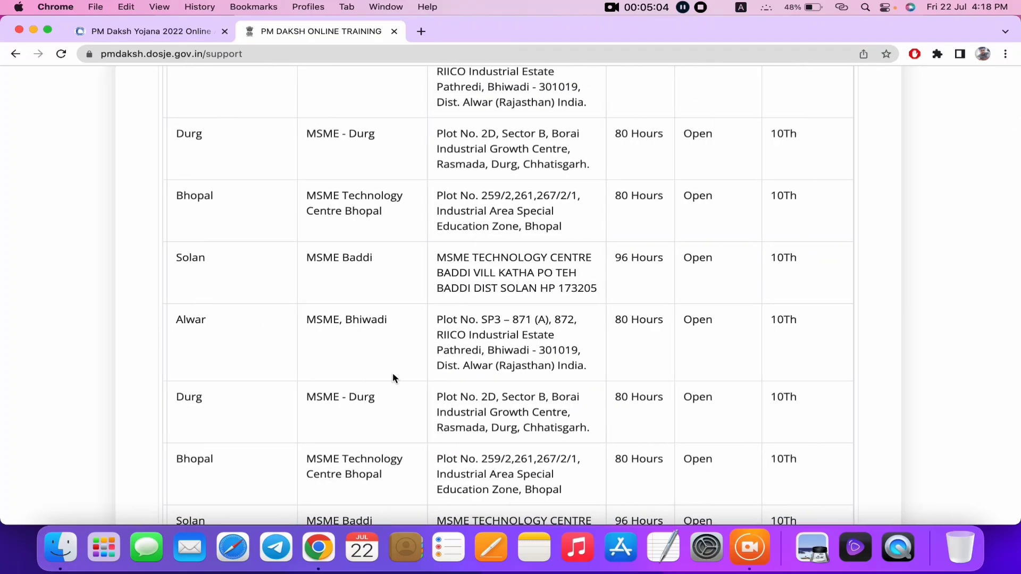
{"action": "scroll", "coordinate": [393, 375], "scroll_direction": "left", "scroll_amount": 4}
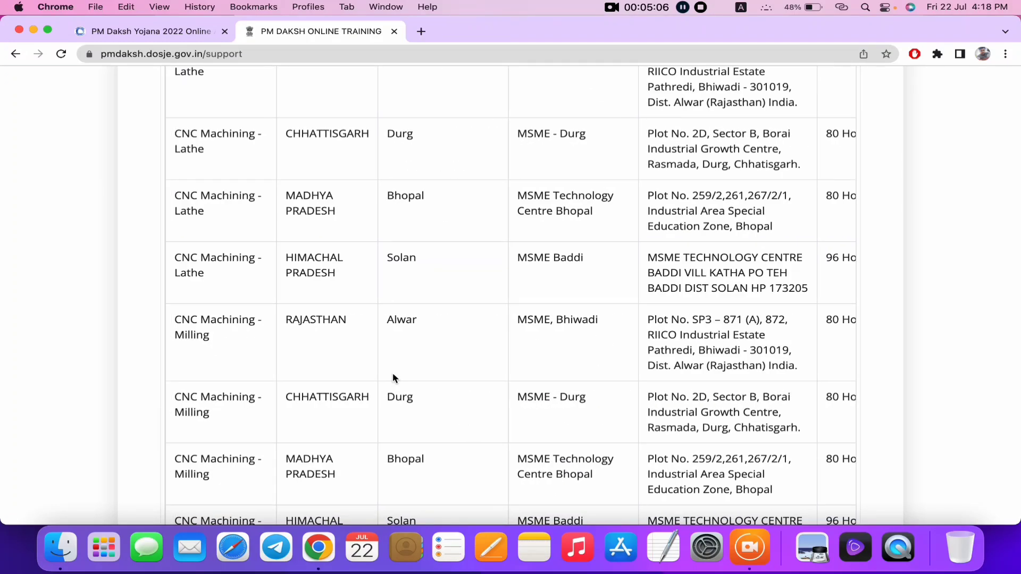
{"action": "scroll", "coordinate": [393, 374], "scroll_direction": "right", "scroll_amount": 4}
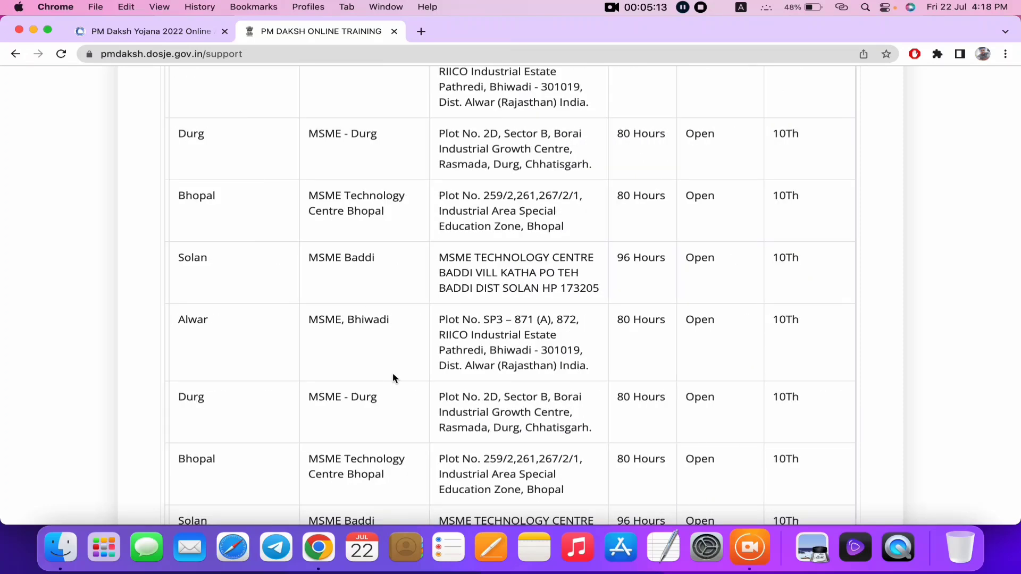
{"action": "scroll", "coordinate": [392, 372], "scroll_direction": "left", "scroll_amount": 4}
{"action": "scroll", "coordinate": [393, 372], "scroll_direction": "down", "scroll_amount": 4}
{"action": "scroll", "coordinate": [393, 372], "scroll_direction": "down", "scroll_amount": 20}
{"action": "scroll", "coordinate": [392, 373], "scroll_direction": "down", "scroll_amount": 20}
{"action": "scroll", "coordinate": [394, 376], "scroll_direction": "down", "scroll_amount": 20}
{"action": "scroll", "coordinate": [394, 376], "scroll_direction": "up", "scroll_amount": 20}
{"action": "scroll", "coordinate": [393, 376], "scroll_direction": "up", "scroll_amount": 20}
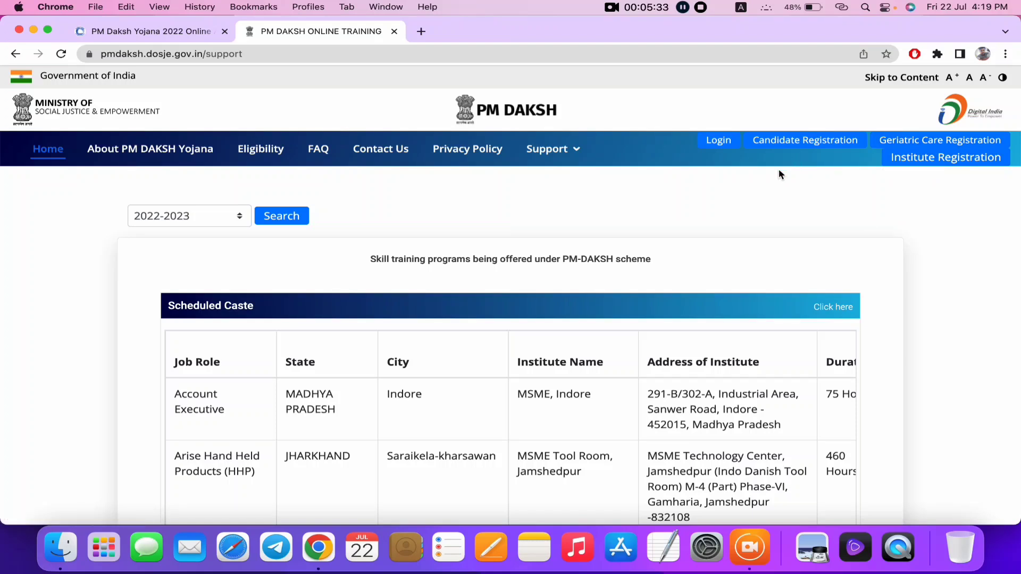
Open the candidate registration form and choose SC (Scheduled Caste) as the category
{"action": "left_click", "coordinate": [820, 146]}
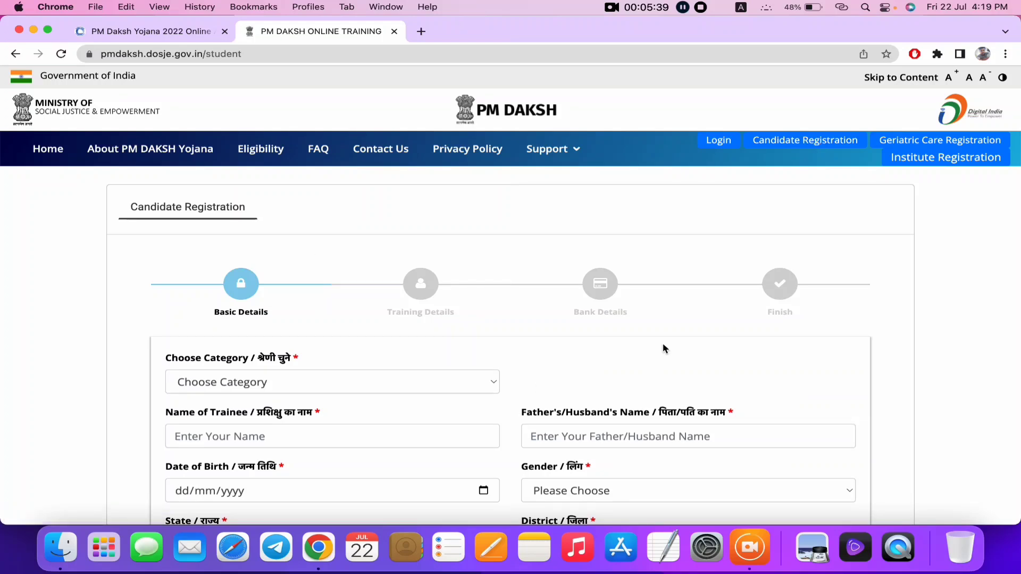
{"action": "scroll", "coordinate": [663, 349], "scroll_direction": "down", "scroll_amount": 5}
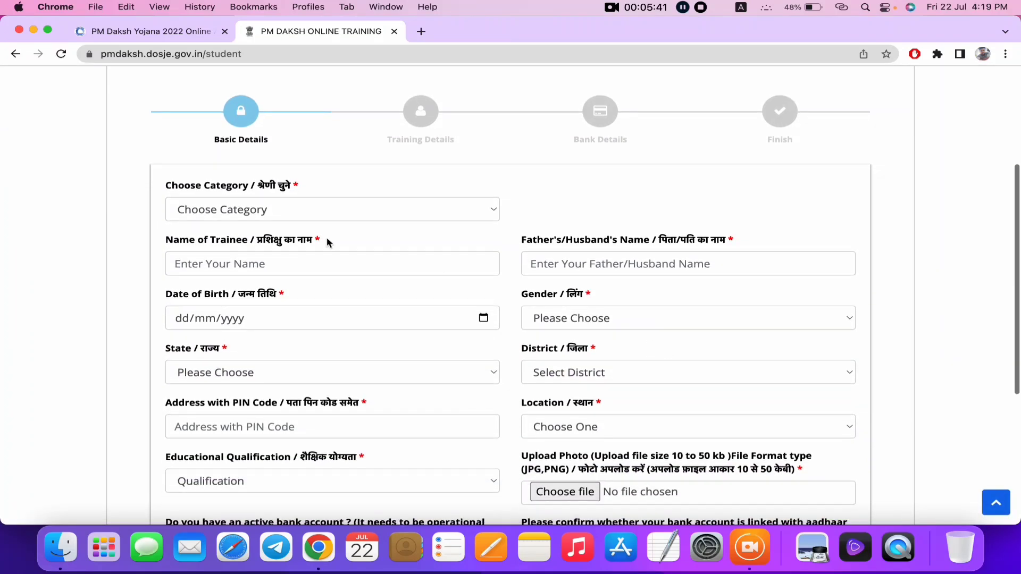
{"action": "left_click", "coordinate": [293, 214]}
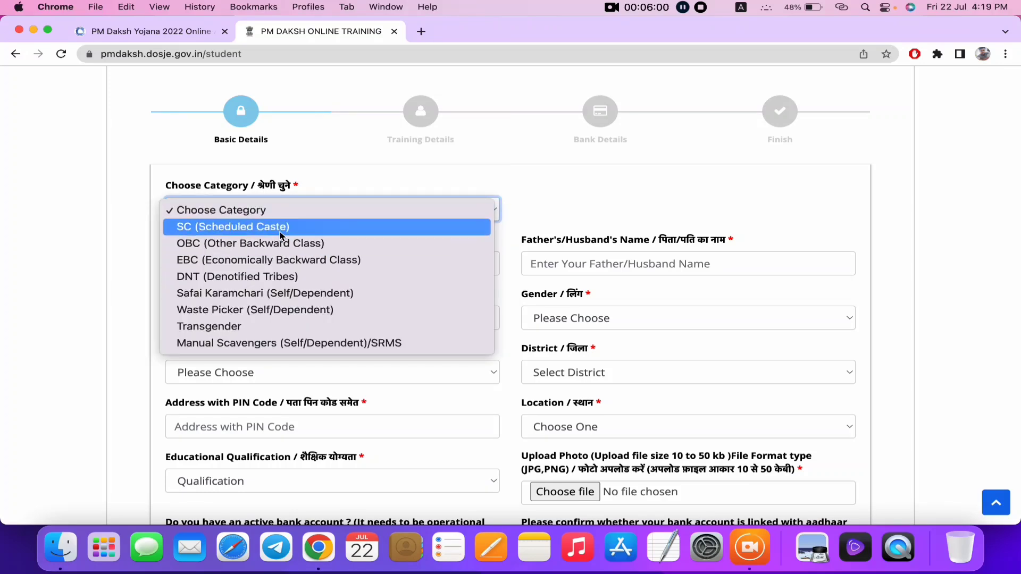
{"action": "left_click", "coordinate": [297, 236]}
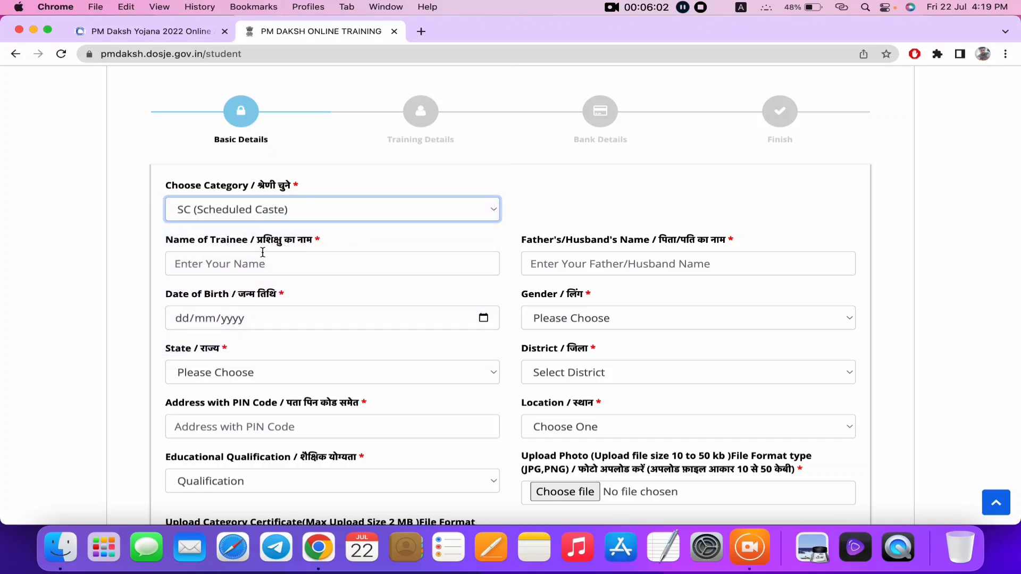
Set the trainee's gender to Male in the basic details
{"action": "left_click", "coordinate": [345, 259]}
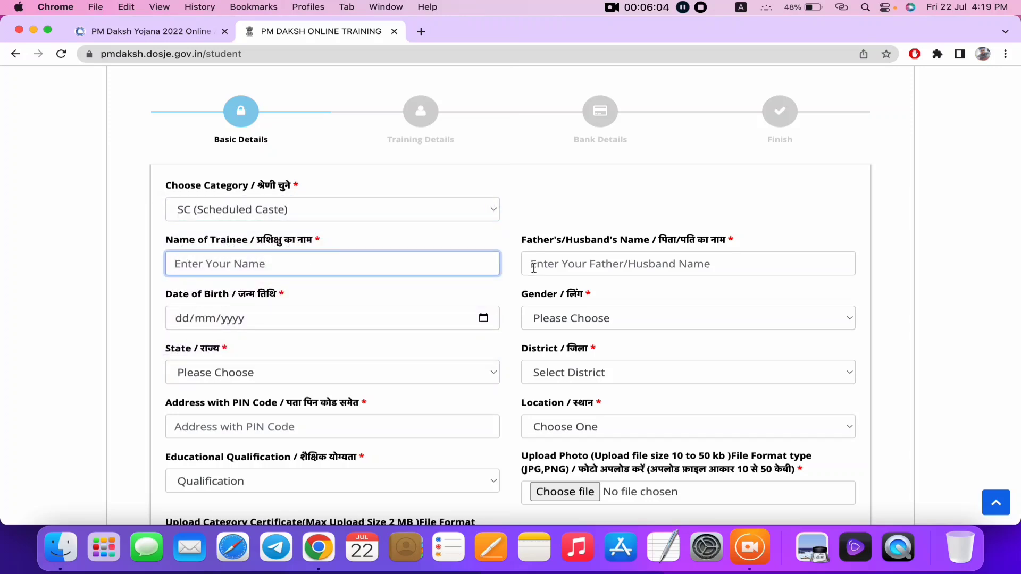
{"action": "scroll", "coordinate": [534, 252], "scroll_direction": "down", "scroll_amount": 3}
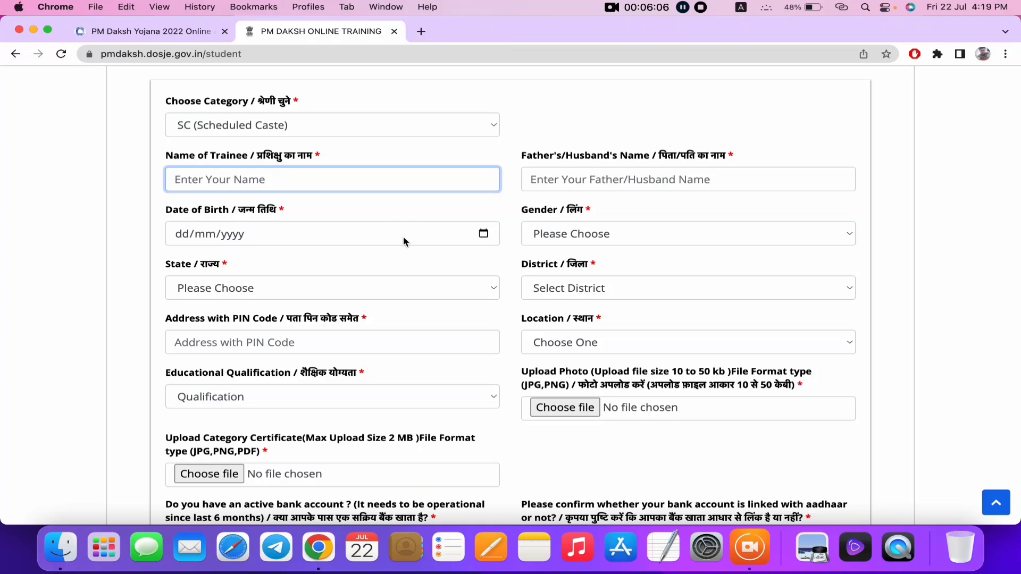
{"action": "left_click", "coordinate": [599, 240]}
{"action": "left_click", "coordinate": [585, 254]}
Set the trainee's state to BIHAR and the district to Jamui
{"action": "left_click", "coordinate": [257, 292]}
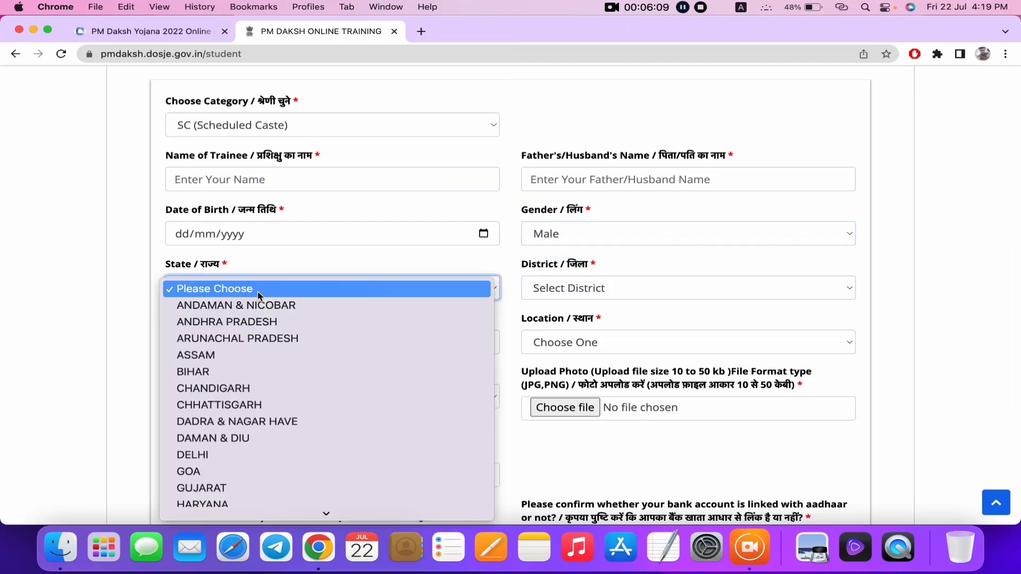
{"action": "left_click", "coordinate": [246, 371]}
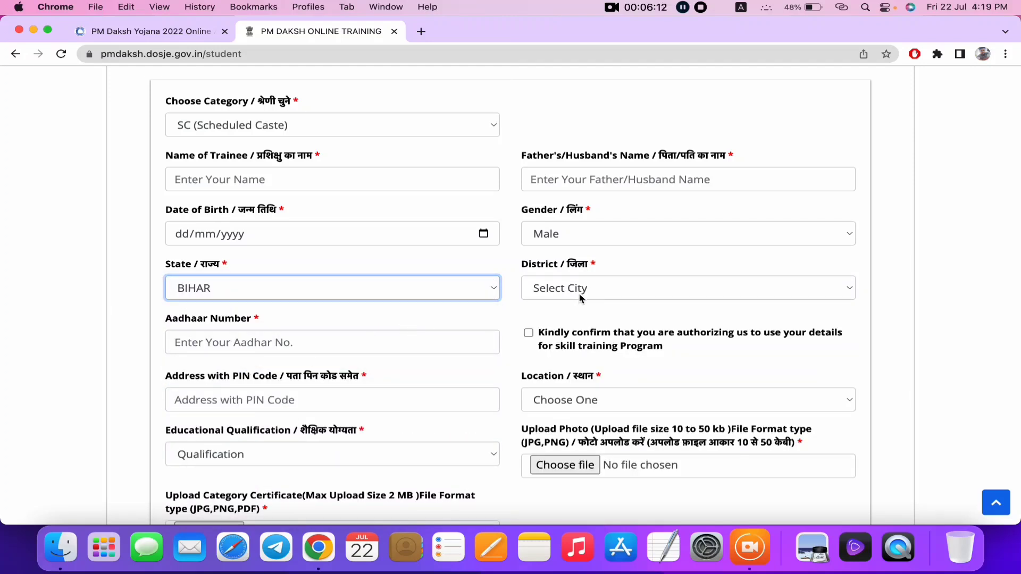
{"action": "left_click", "coordinate": [579, 300]}
{"action": "scroll", "coordinate": [572, 394], "scroll_direction": "down", "scroll_amount": 5}
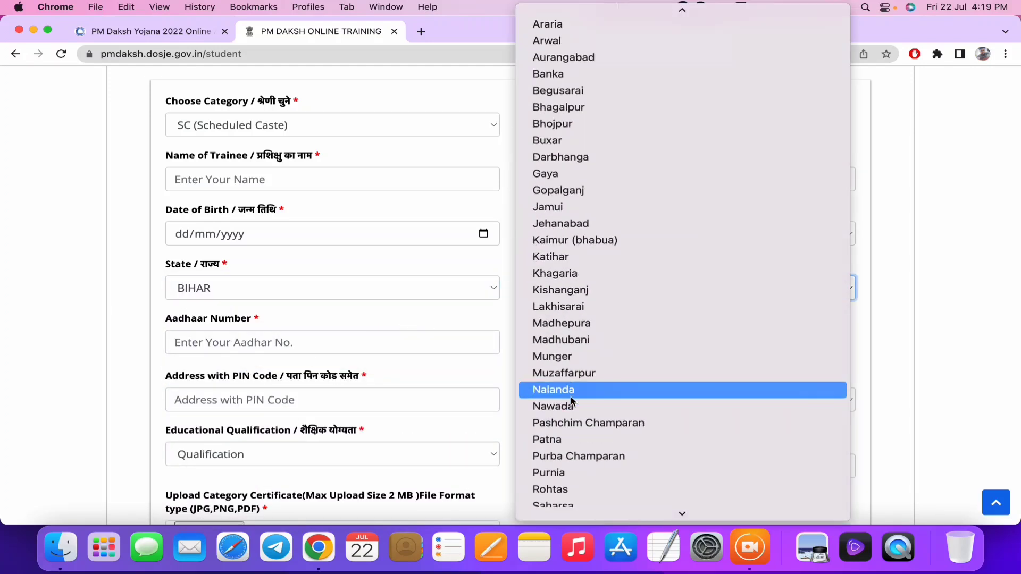
{"action": "left_click", "coordinate": [549, 208]}
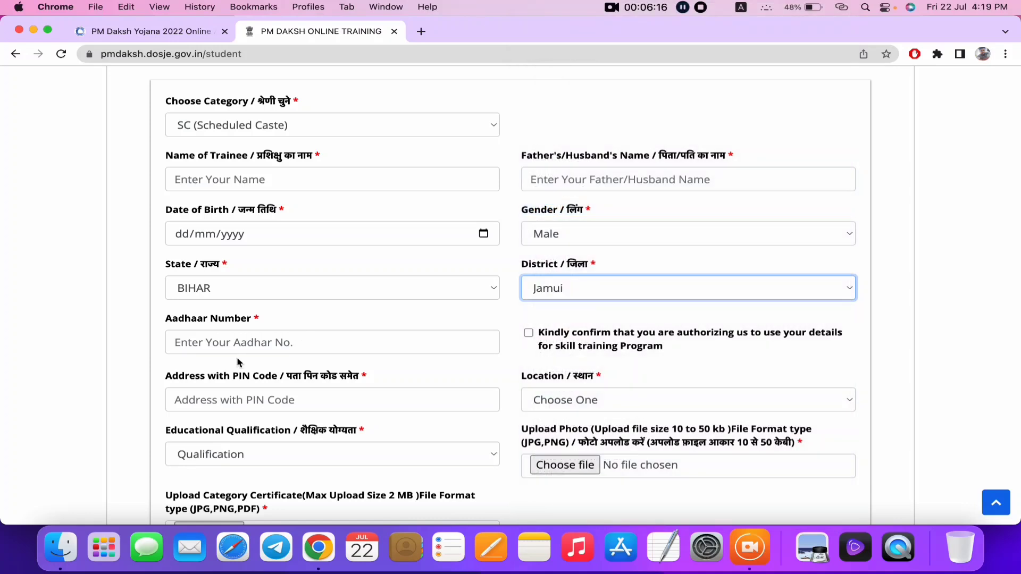
Try to confirm the authorization to use the trainee's details for the skill training program, and set the location to Rural
{"action": "scroll", "coordinate": [373, 319], "scroll_direction": "down", "scroll_amount": 2}
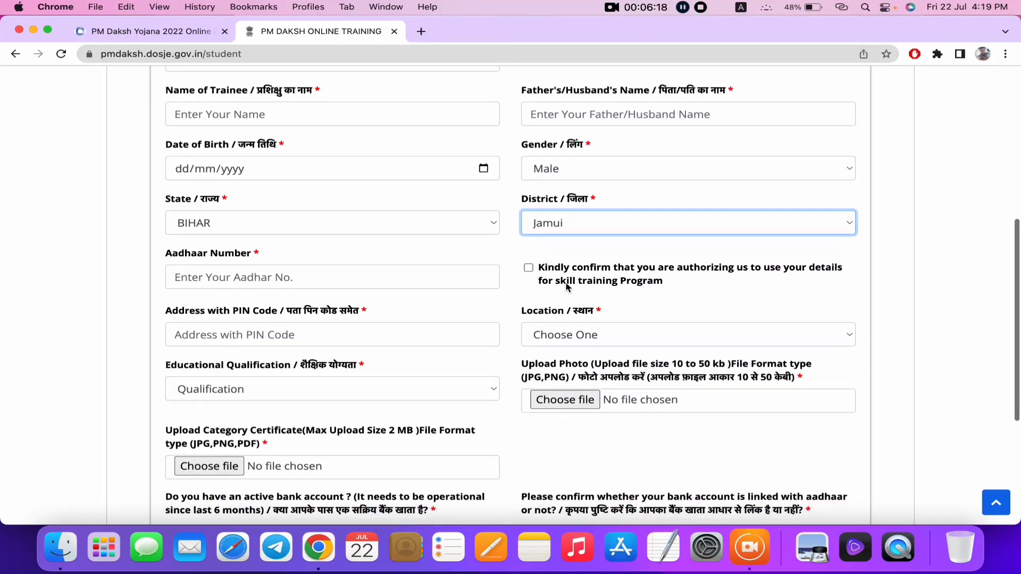
{"action": "left_click", "coordinate": [532, 271]}
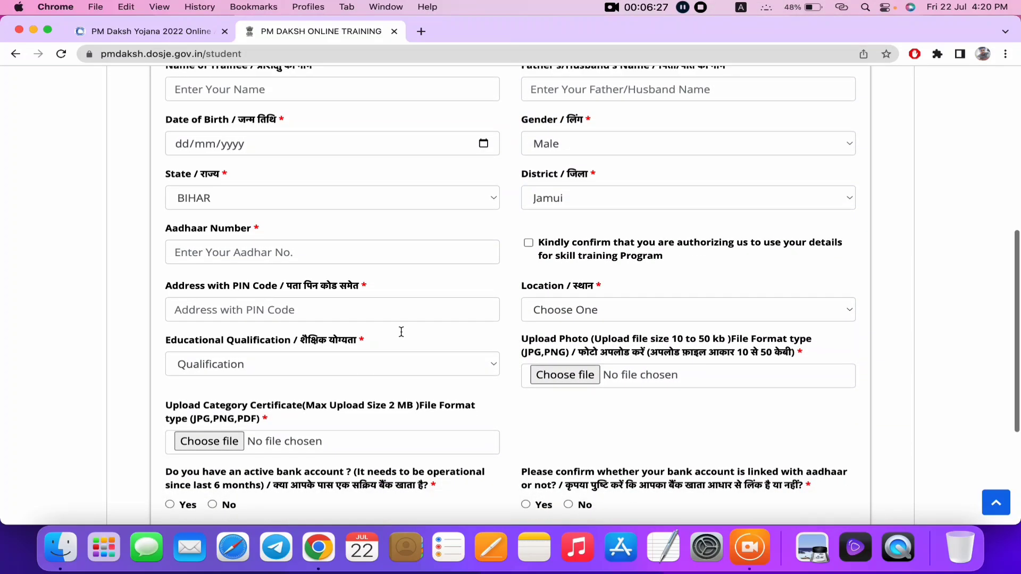
{"action": "scroll", "coordinate": [401, 333], "scroll_direction": "down", "scroll_amount": 1}
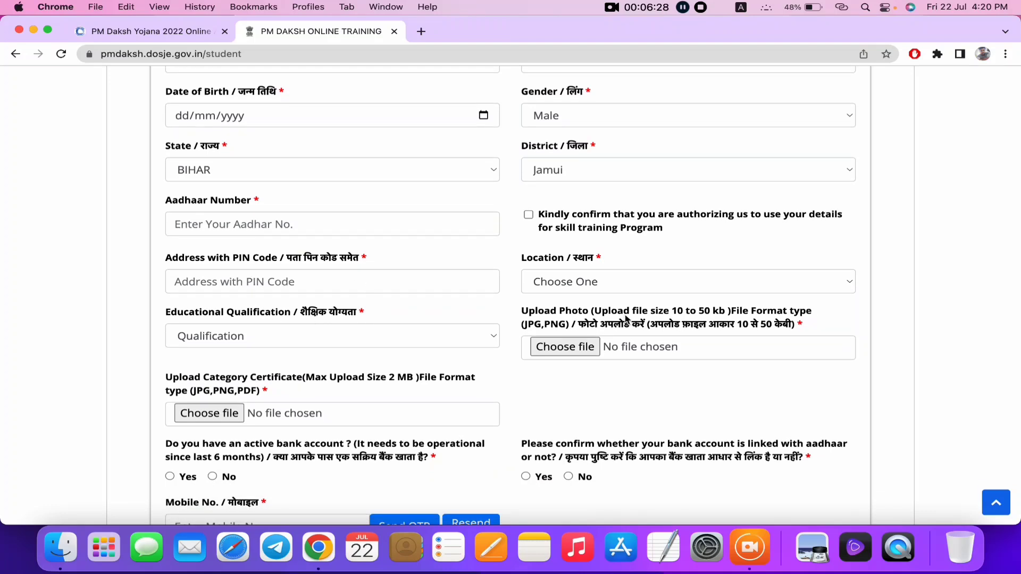
{"action": "left_click", "coordinate": [554, 280]}
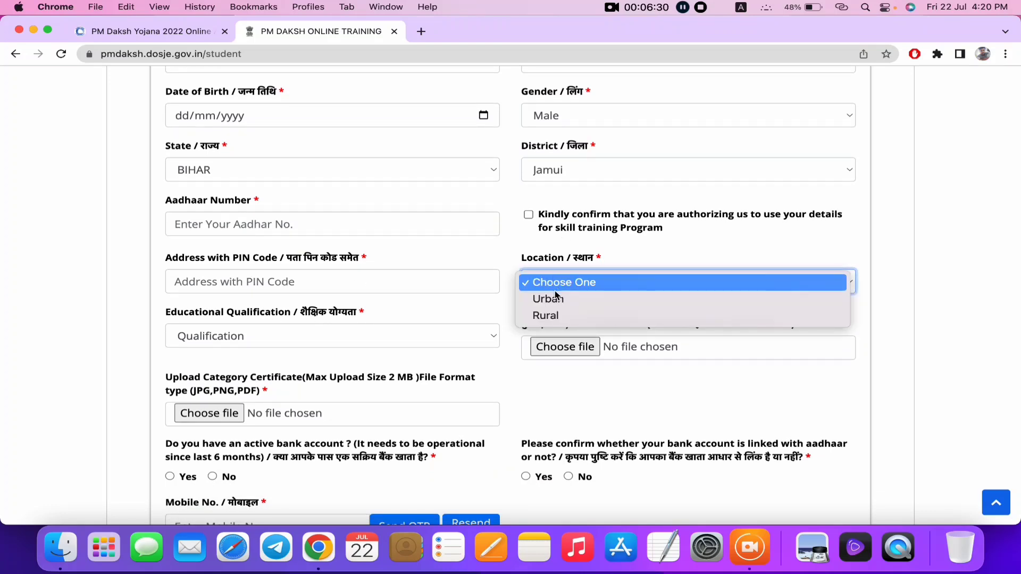
{"action": "left_click", "coordinate": [586, 313]}
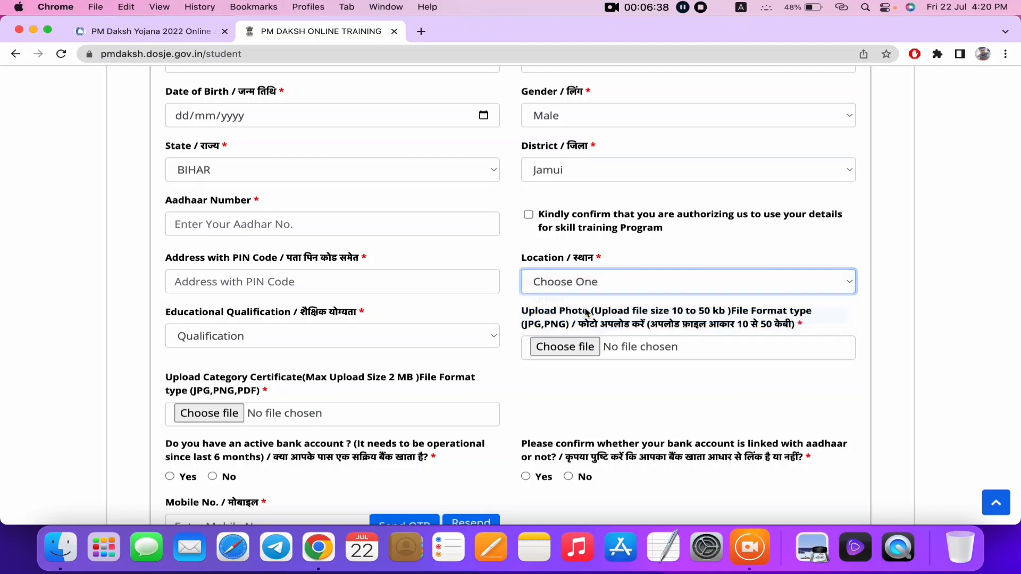
Set the educational qualification to Graduation and specify BA as the course
{"action": "scroll", "coordinate": [311, 378], "scroll_direction": "down", "scroll_amount": 3}
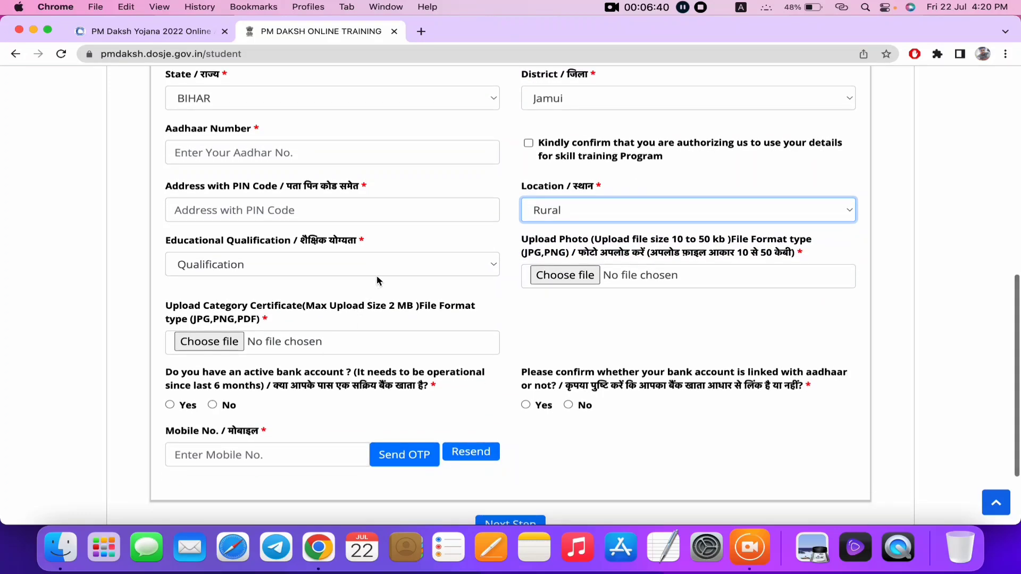
{"action": "left_click", "coordinate": [387, 263]}
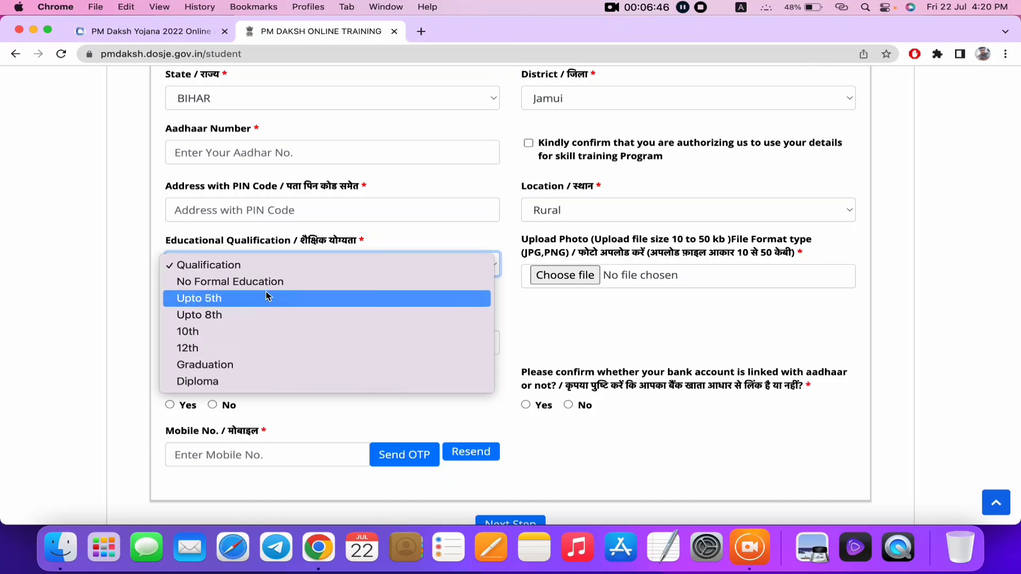
{"action": "left_click", "coordinate": [263, 365]}
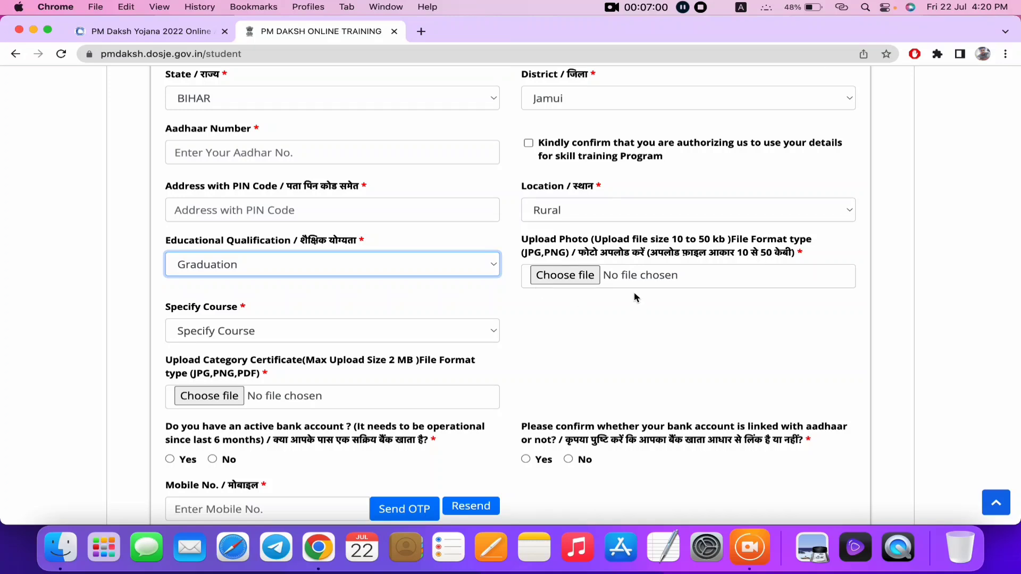
{"action": "scroll", "coordinate": [632, 297], "scroll_direction": "down", "scroll_amount": 5}
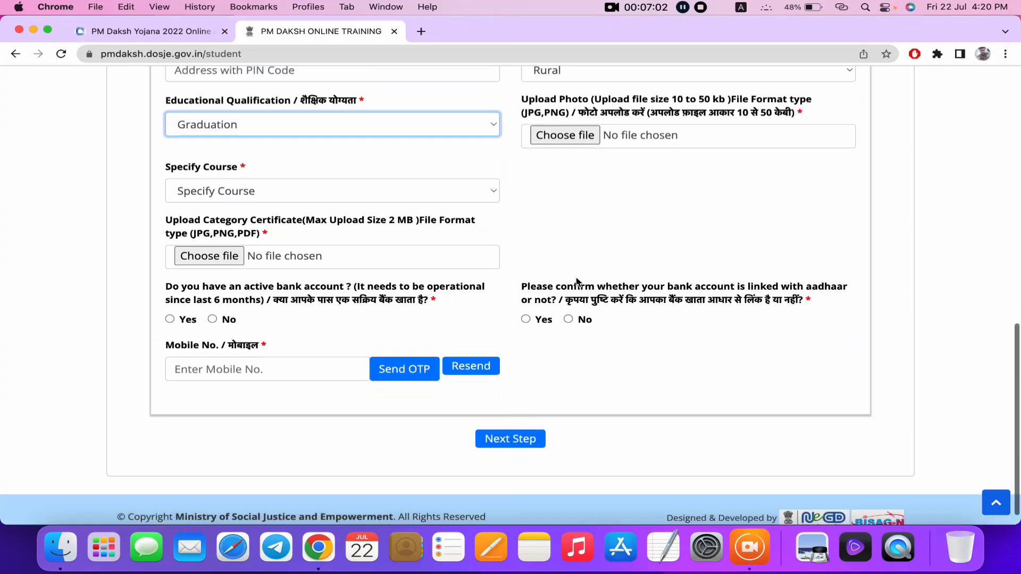
{"action": "left_click", "coordinate": [222, 190]}
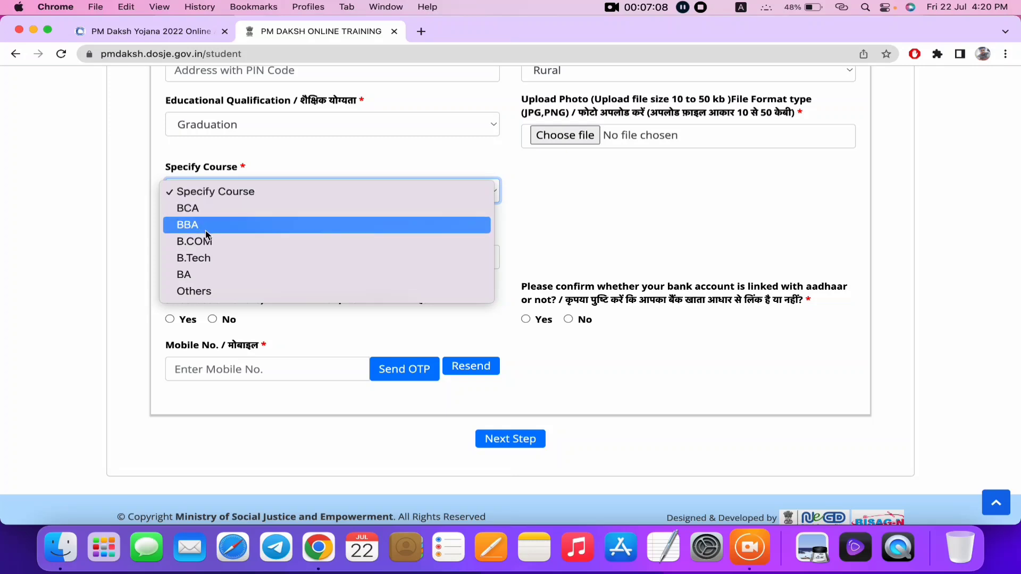
{"action": "left_click", "coordinate": [191, 276]}
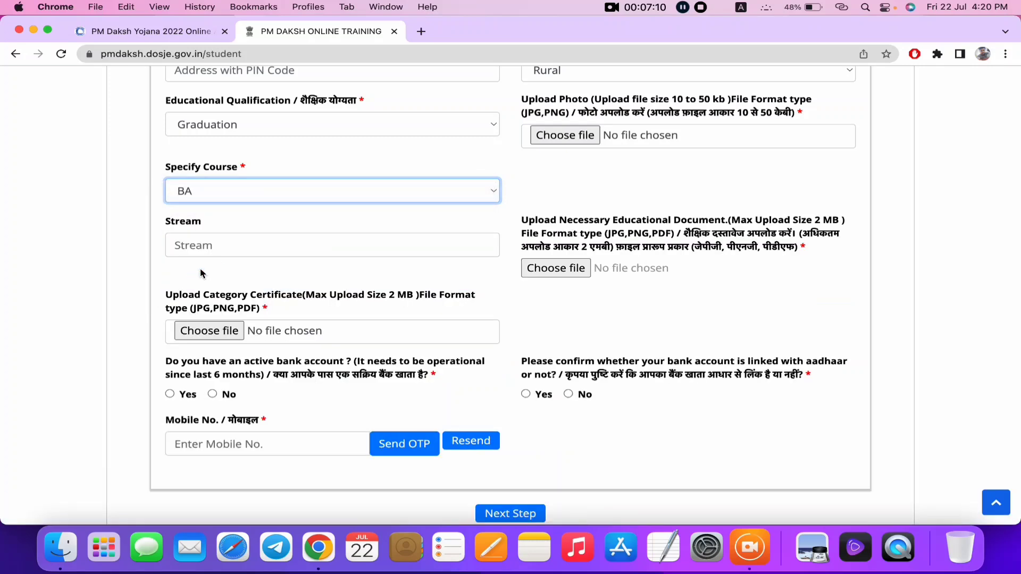
{"action": "left_click", "coordinate": [259, 242]}
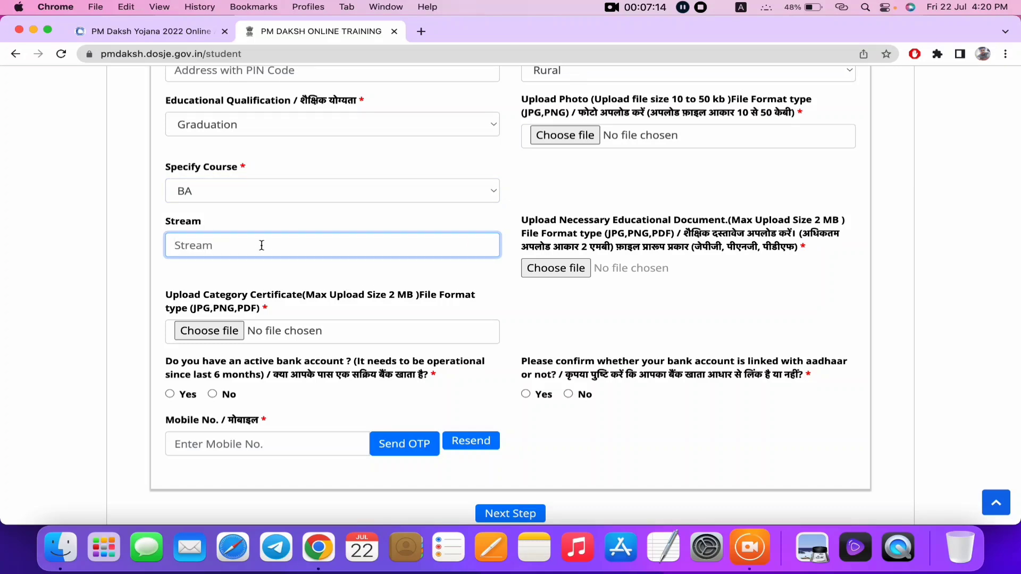
{"action": "left_click", "coordinate": [331, 222]}
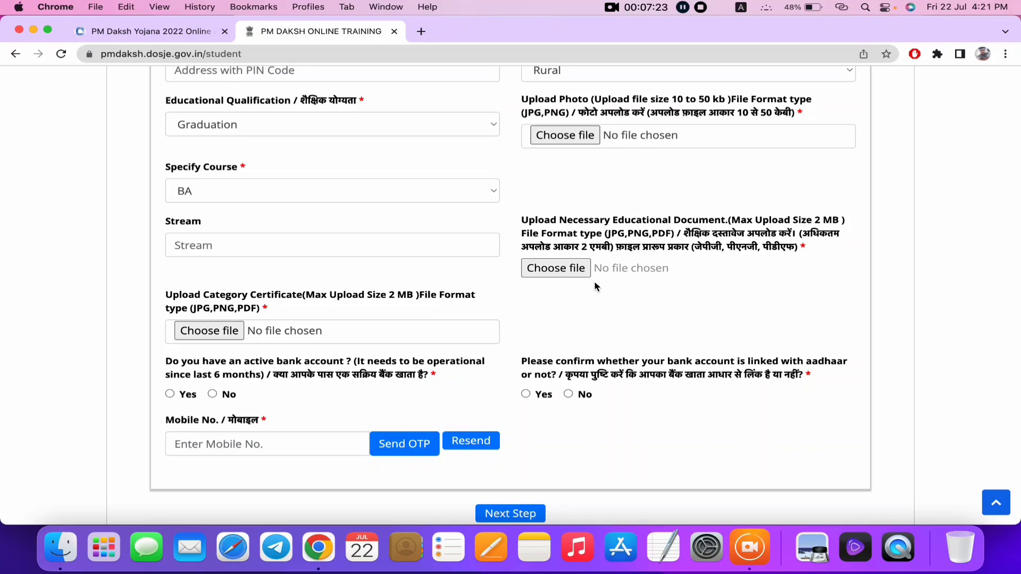
{"action": "scroll", "coordinate": [398, 292], "scroll_direction": "down", "scroll_amount": 1}
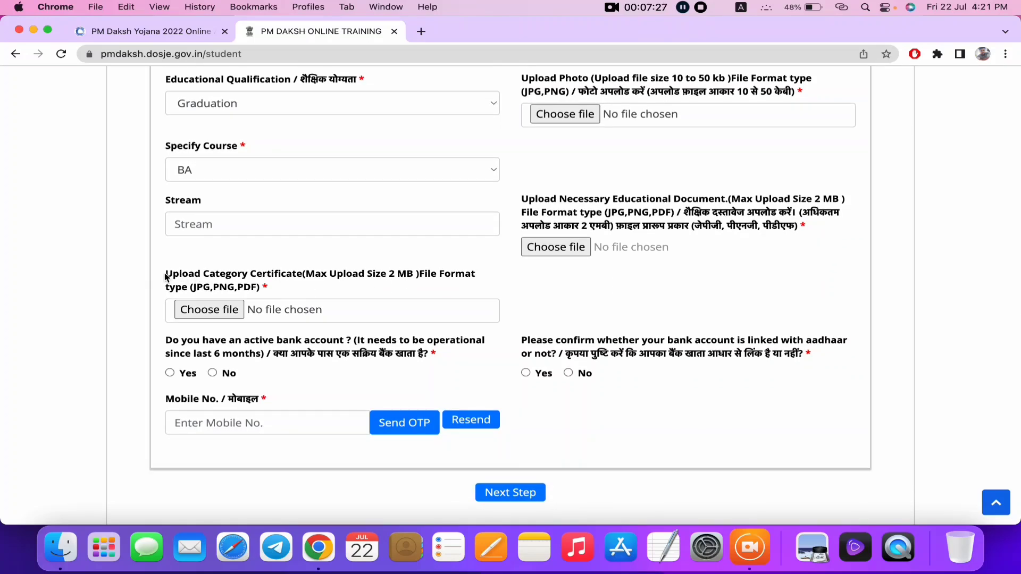
{"action": "left_click_drag", "start_coordinate": [161, 274], "coordinate": [253, 277]}
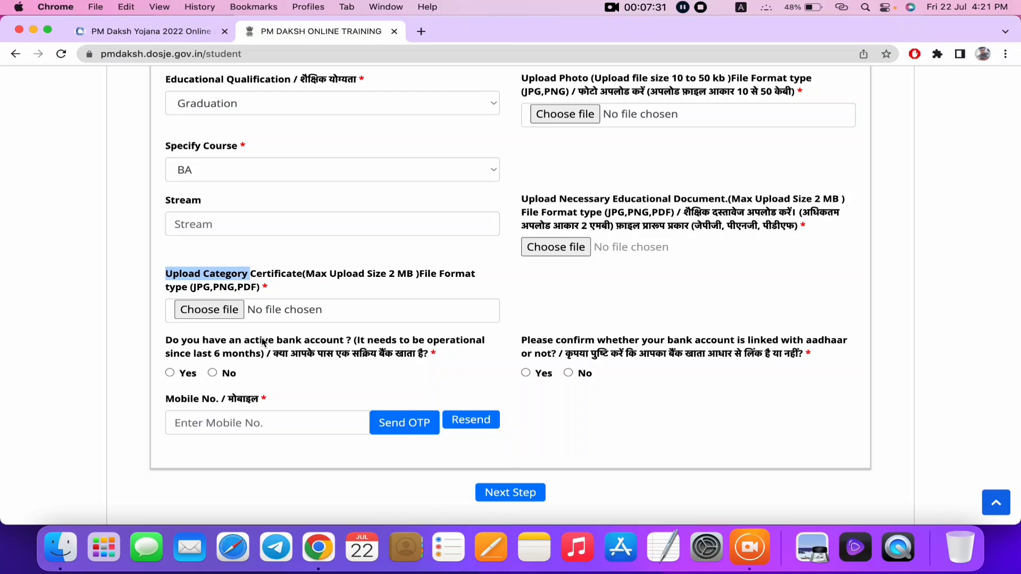
Answer Yes to having an active bank account and to the account being linked with Aadhaar
{"action": "scroll", "coordinate": [263, 341], "scroll_direction": "down", "scroll_amount": 1}
{"action": "left_click_drag", "start_coordinate": [166, 311], "coordinate": [242, 313]}
{"action": "left_click", "coordinate": [337, 335]}
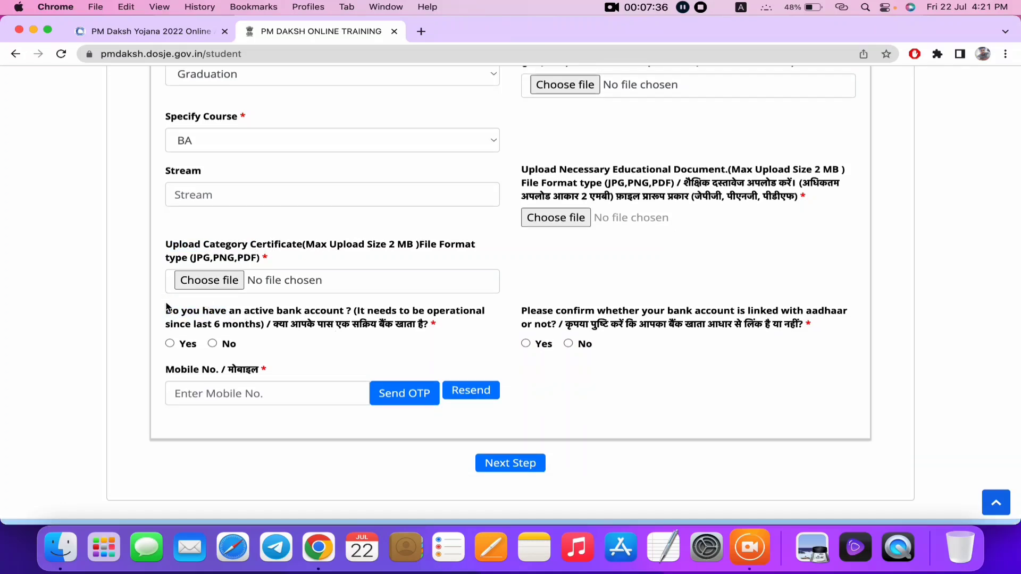
{"action": "left_click_drag", "start_coordinate": [166, 311], "coordinate": [446, 327]}
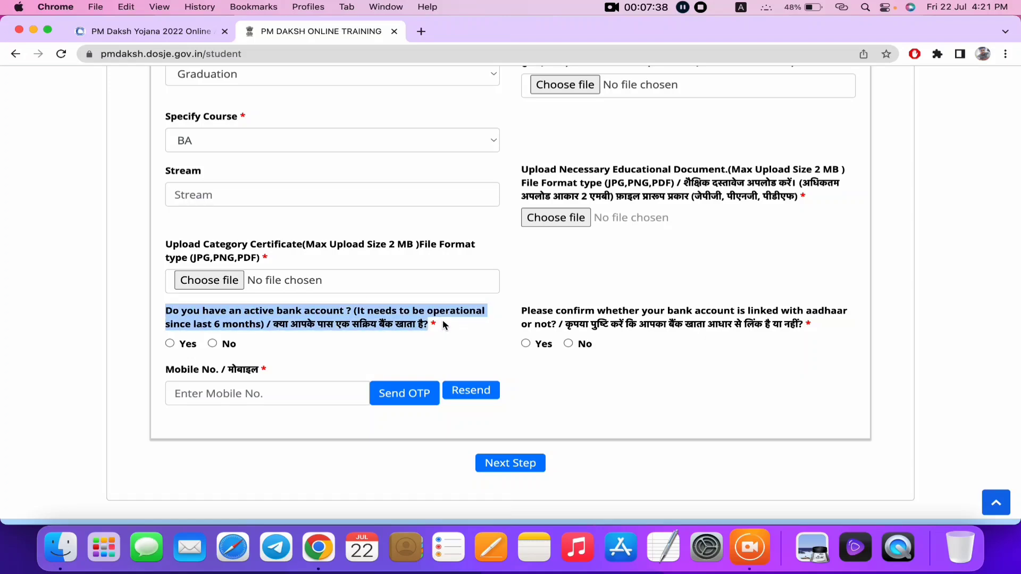
{"action": "left_click", "coordinate": [170, 343]}
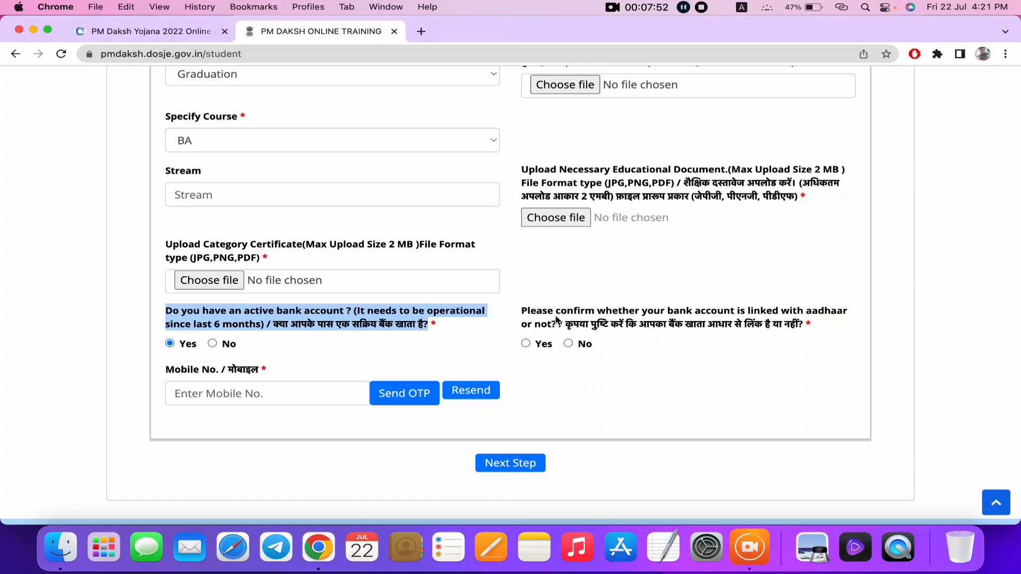
{"action": "left_click", "coordinate": [534, 344]}
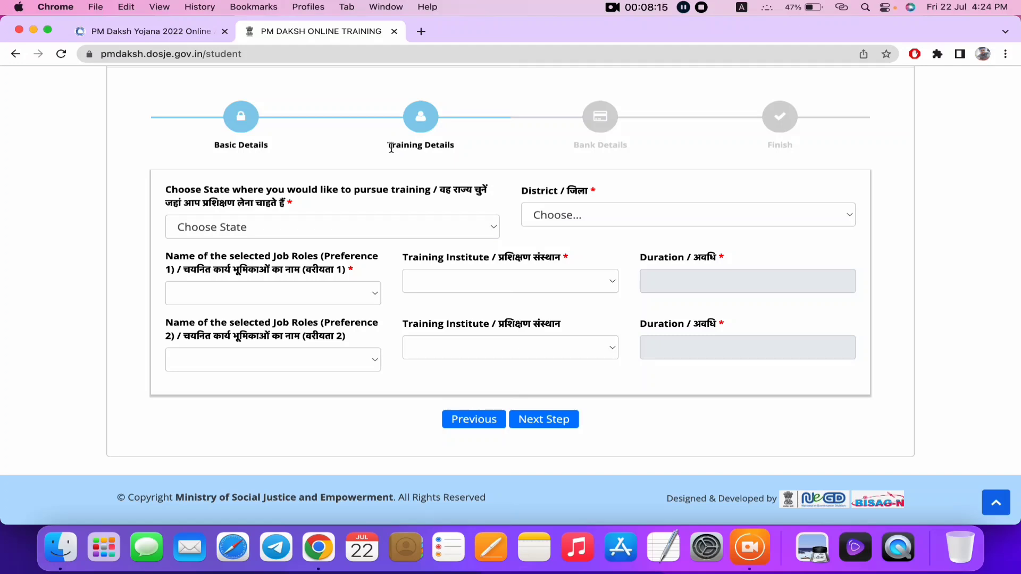
Choose BIHAR as the state in which to pursue the training
{"action": "left_click", "coordinate": [253, 222]}
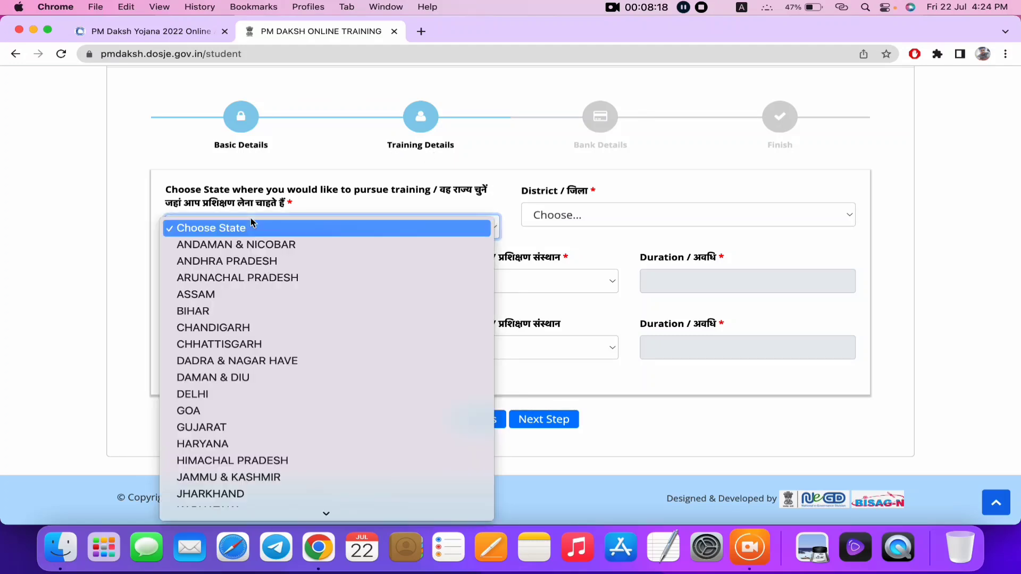
{"action": "left_click", "coordinate": [216, 319]}
Set the training district to Patna and the first job role preference to Certificate Course in CNC Turning - Residential
{"action": "left_click", "coordinate": [614, 221]}
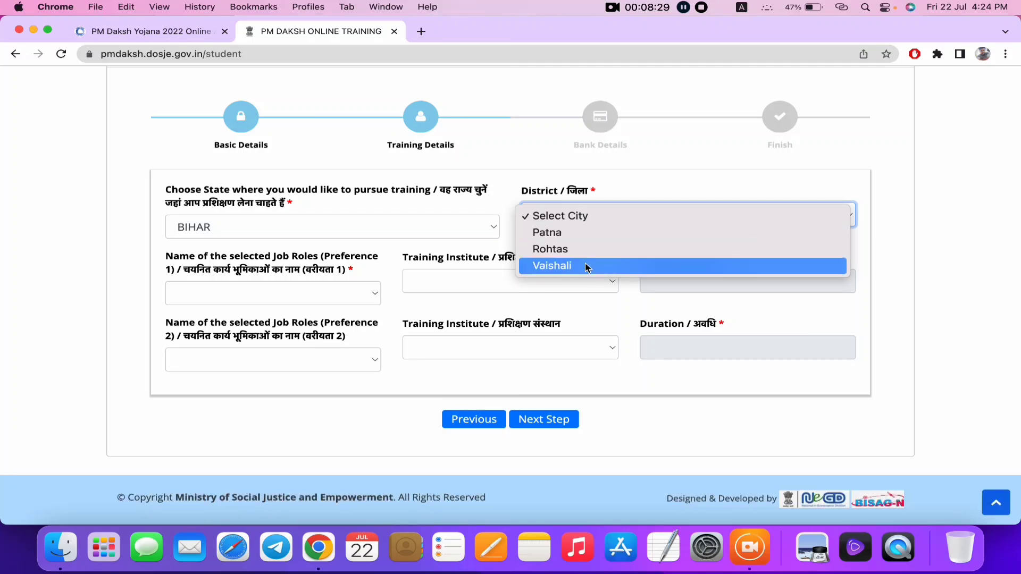
{"action": "left_click", "coordinate": [583, 237]}
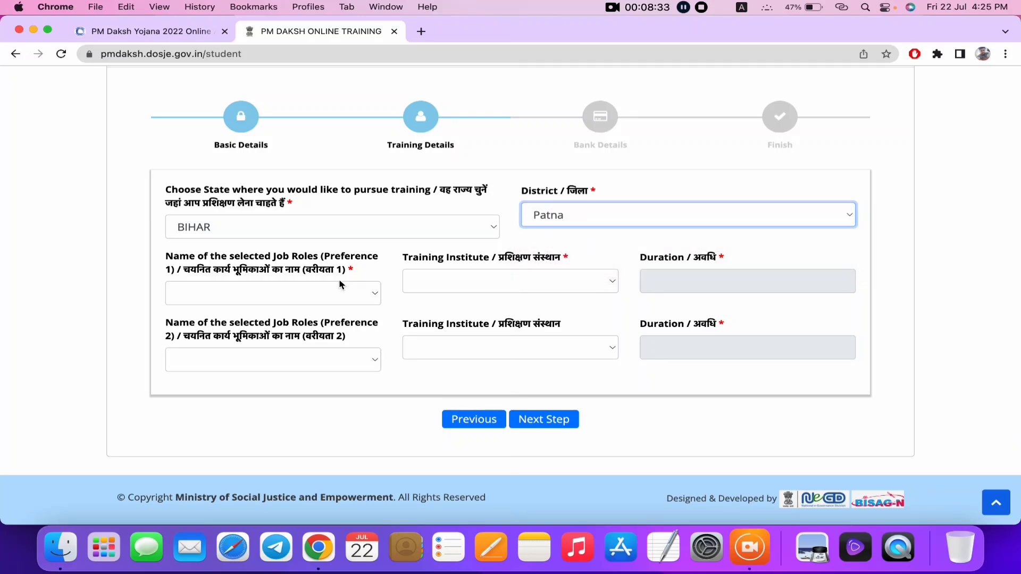
{"action": "left_click", "coordinate": [287, 289]}
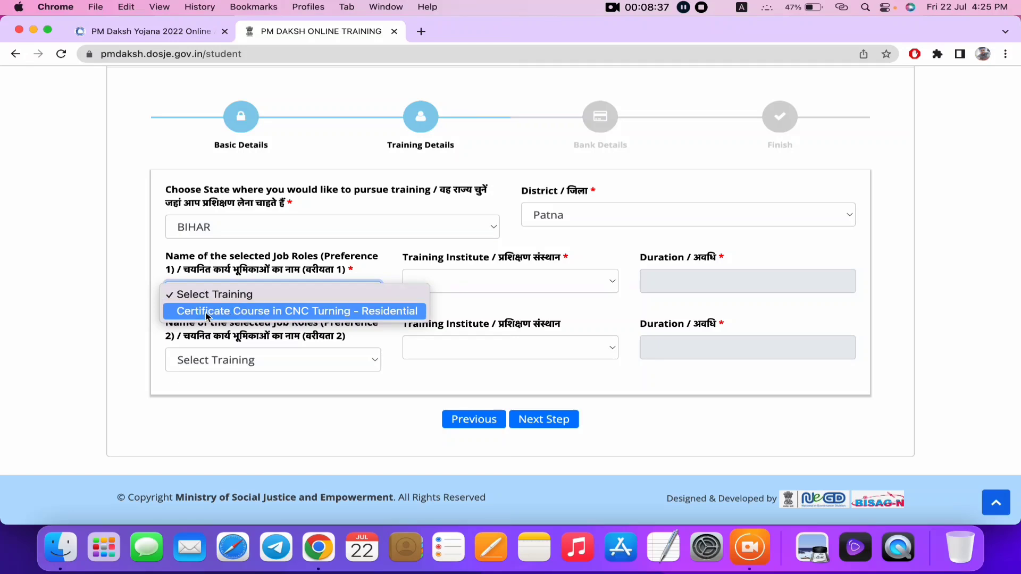
{"action": "left_click", "coordinate": [342, 314]}
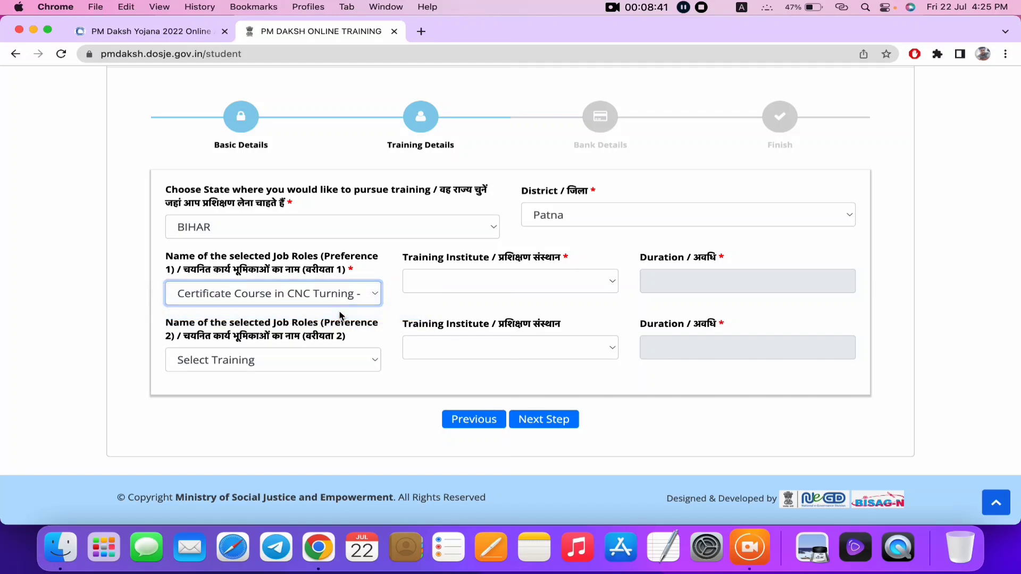
Change the training district to Rohtas and view the job roles offered for the first preference
{"action": "left_click", "coordinate": [617, 214]}
{"action": "left_click", "coordinate": [603, 230]}
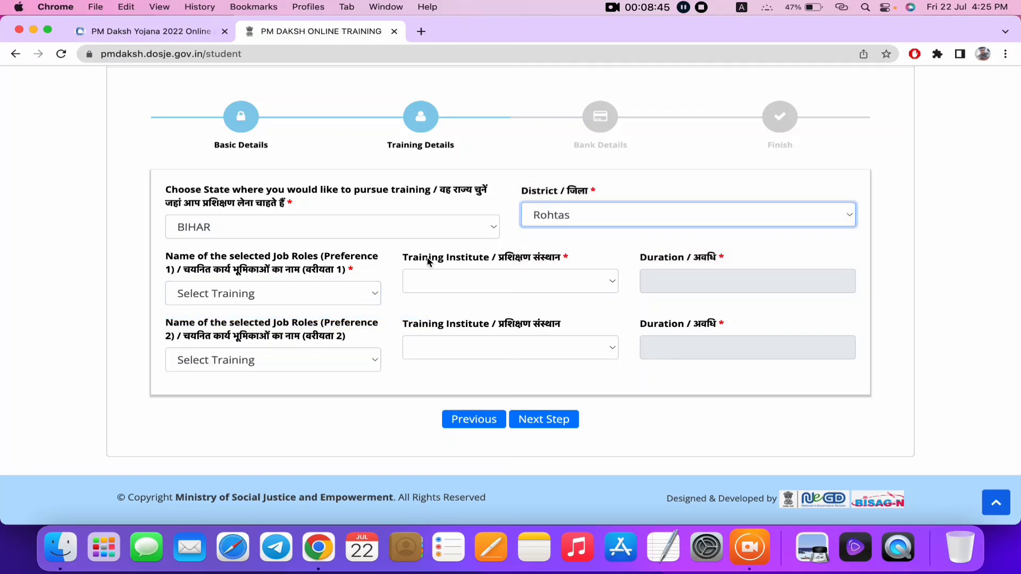
{"action": "left_click", "coordinate": [321, 293]}
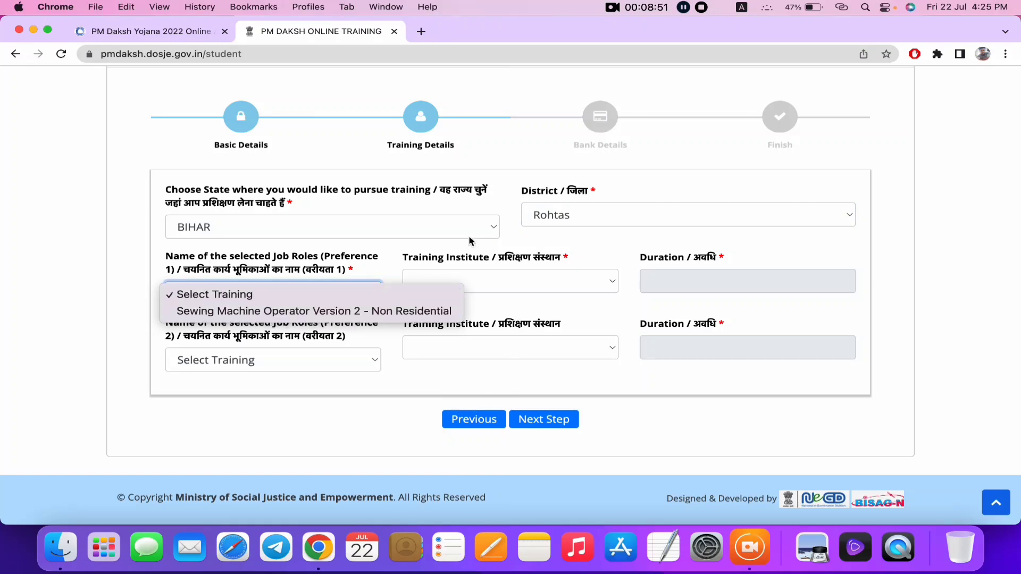
Set the training district to Vaishali and the first job role preference to Machine Operator Assistant - Blow Moulding - Residential
{"action": "left_click", "coordinate": [570, 218]}
{"action": "left_click", "coordinate": [569, 220]}
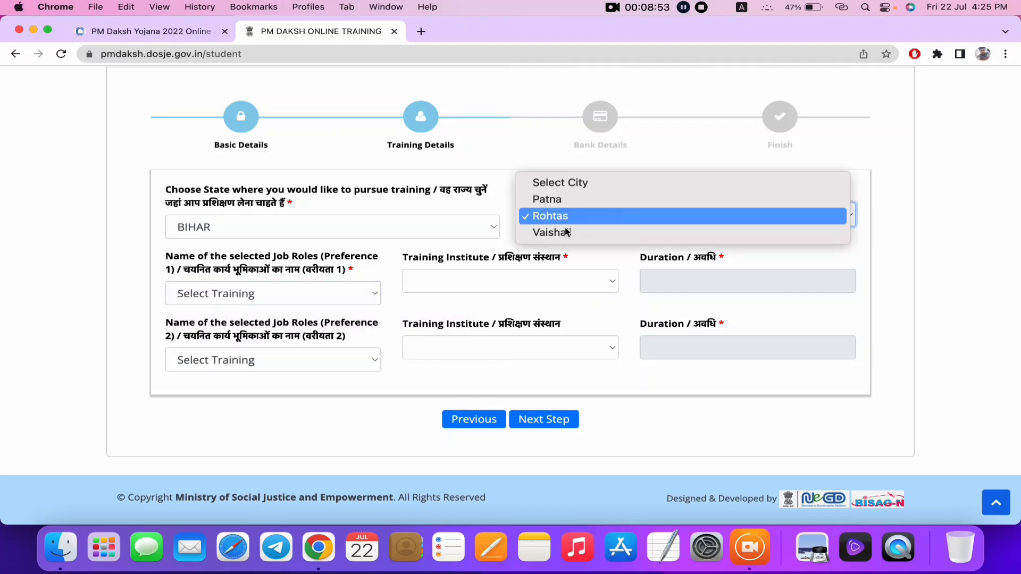
{"action": "left_click", "coordinate": [565, 234]}
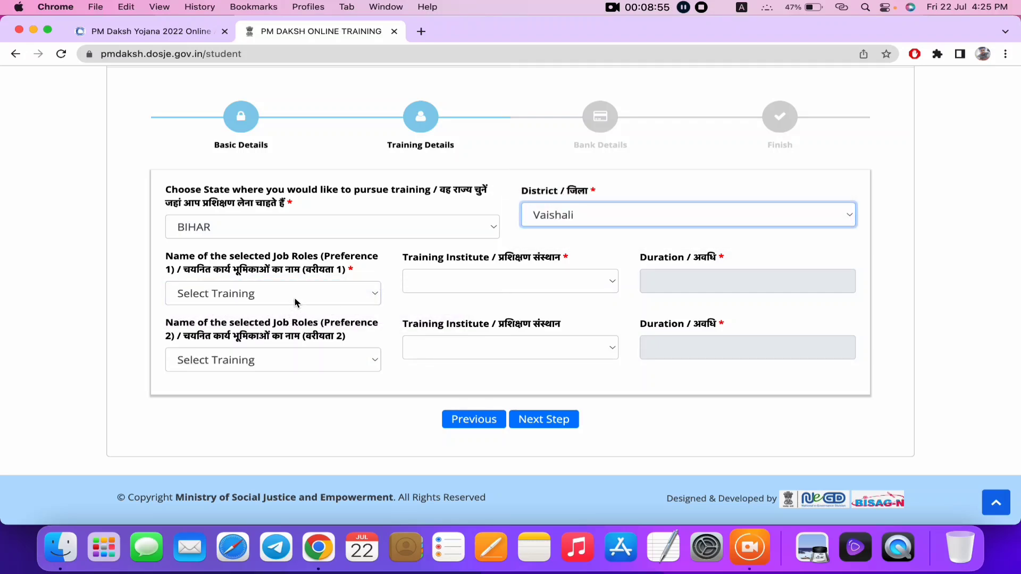
{"action": "left_click", "coordinate": [239, 296]}
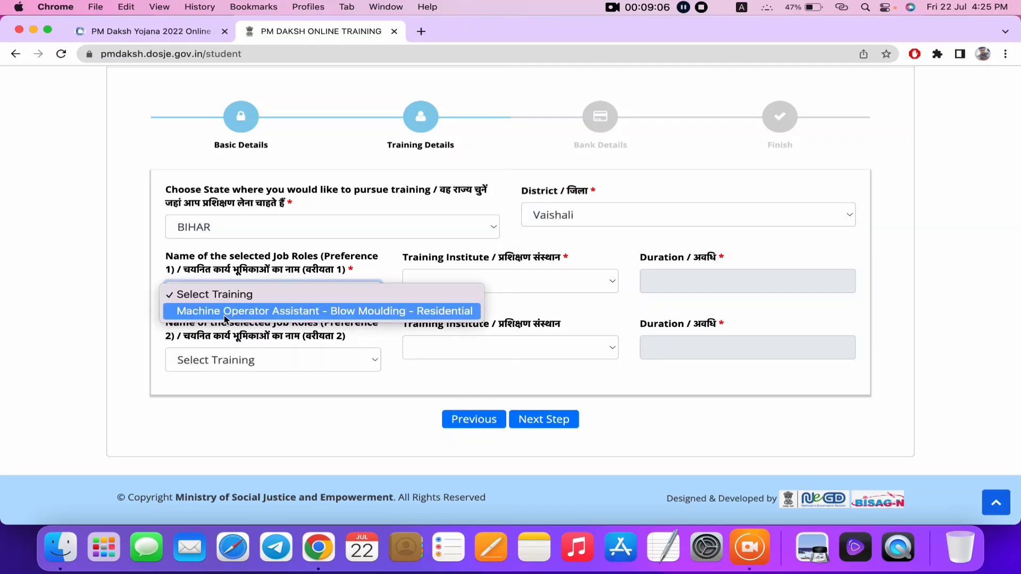
{"action": "left_click", "coordinate": [193, 318]}
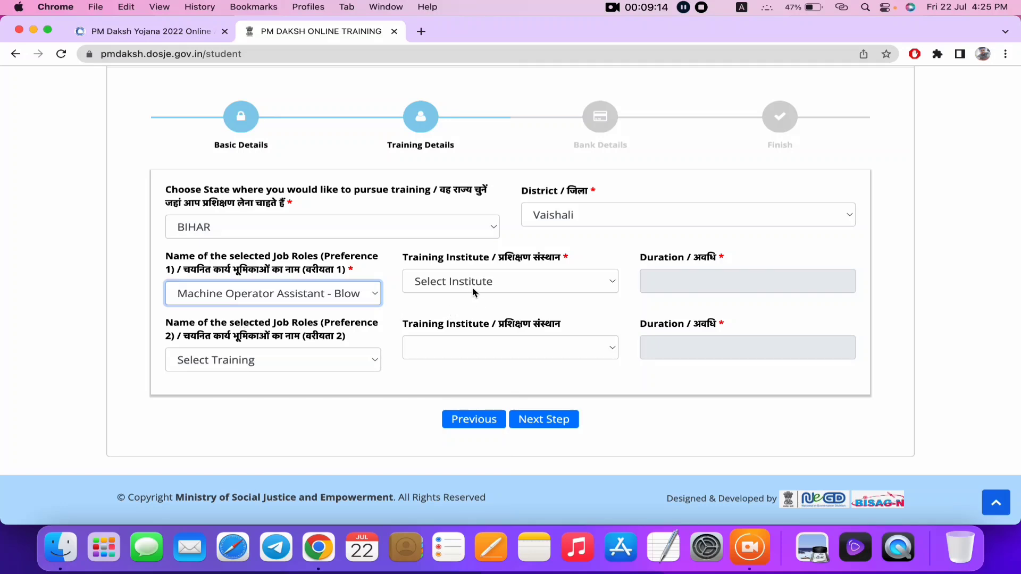
Select CIPET-Vaishali as the first preference's training institute and proceed to the bank details
{"action": "left_click", "coordinate": [473, 287]}
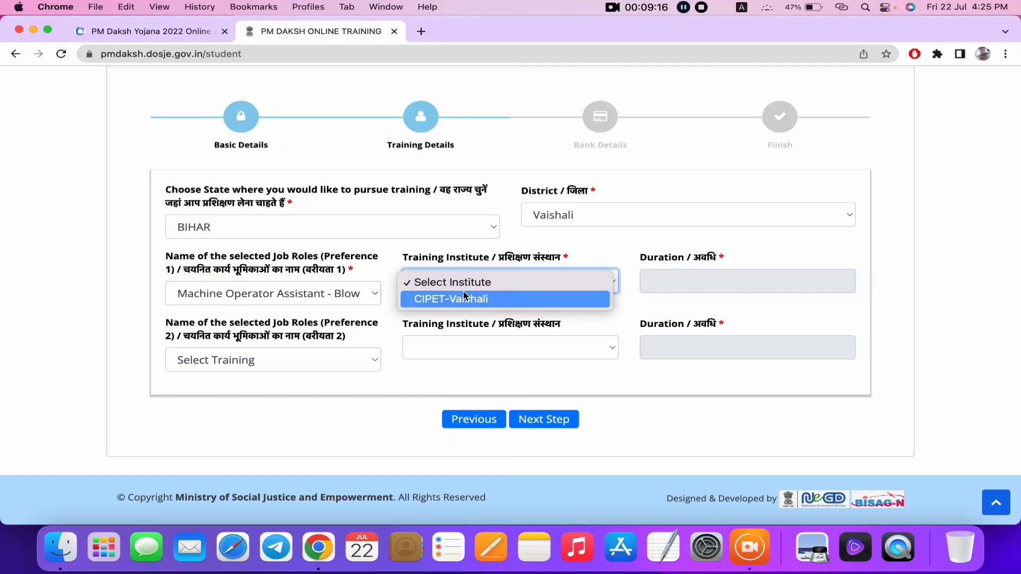
{"action": "left_click", "coordinate": [455, 298]}
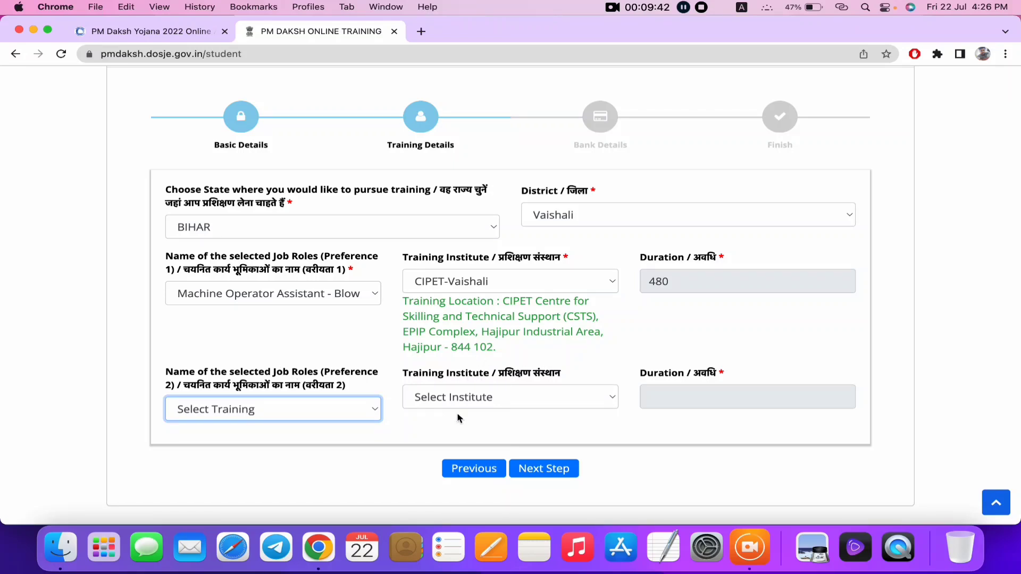
{"action": "left_click", "coordinate": [555, 470]}
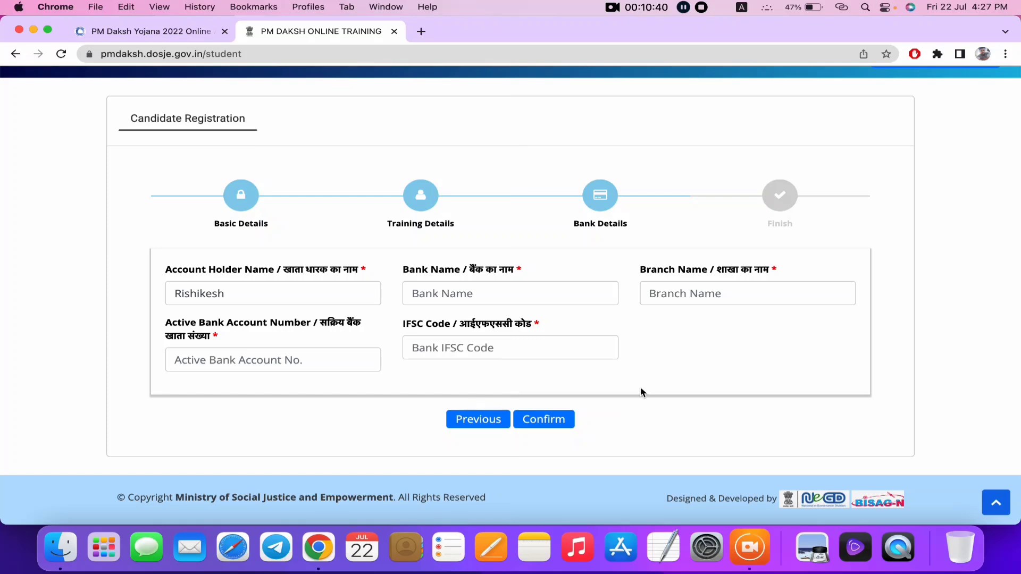
Return to the PM Daksh Yojana 2022 article and look back through its training program sections
{"action": "scroll", "coordinate": [640, 392], "scroll_direction": "up", "scroll_amount": 3}
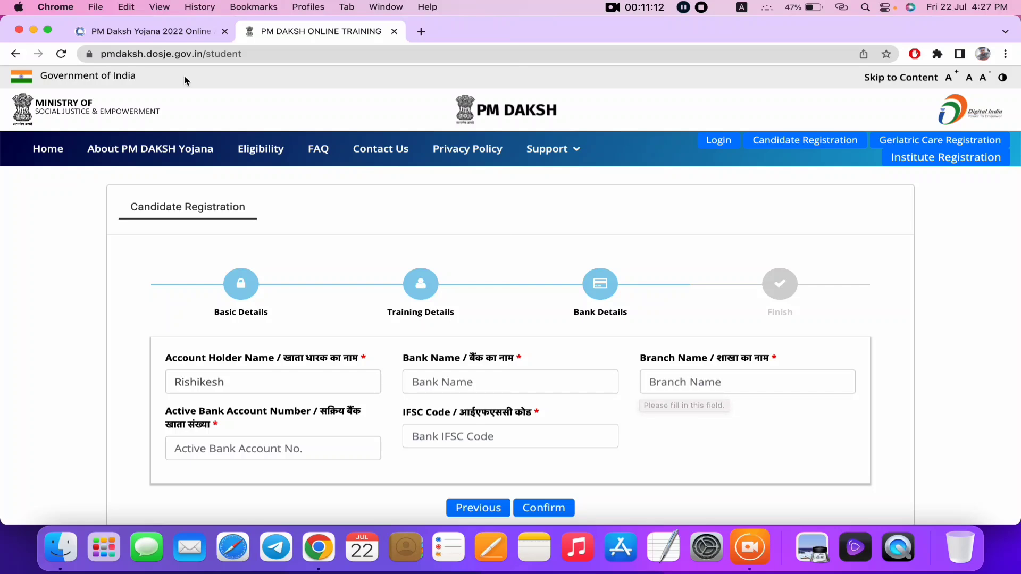
{"action": "left_click", "coordinate": [134, 28]}
{"action": "scroll", "coordinate": [346, 132], "scroll_direction": "up", "scroll_amount": 20}
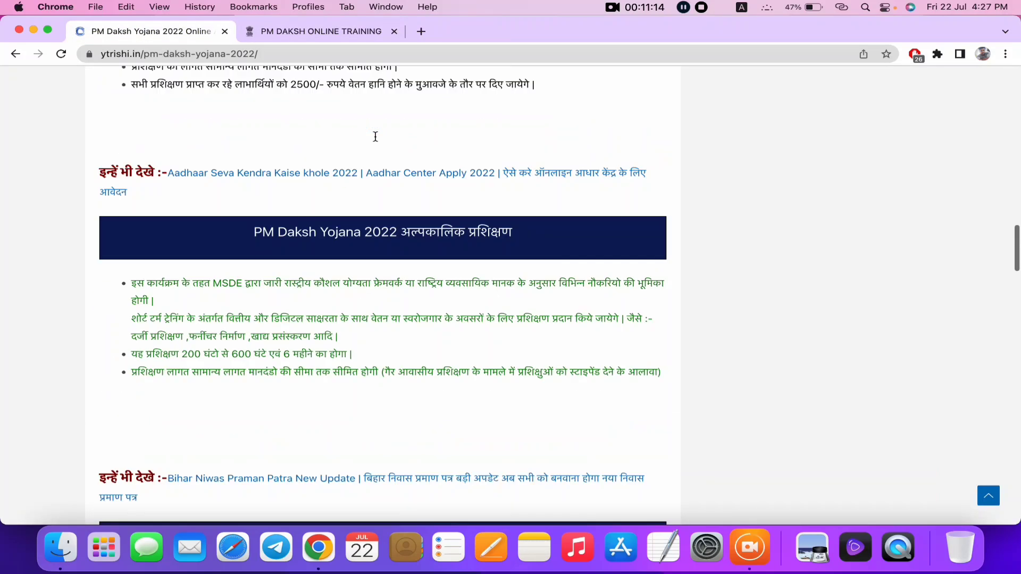